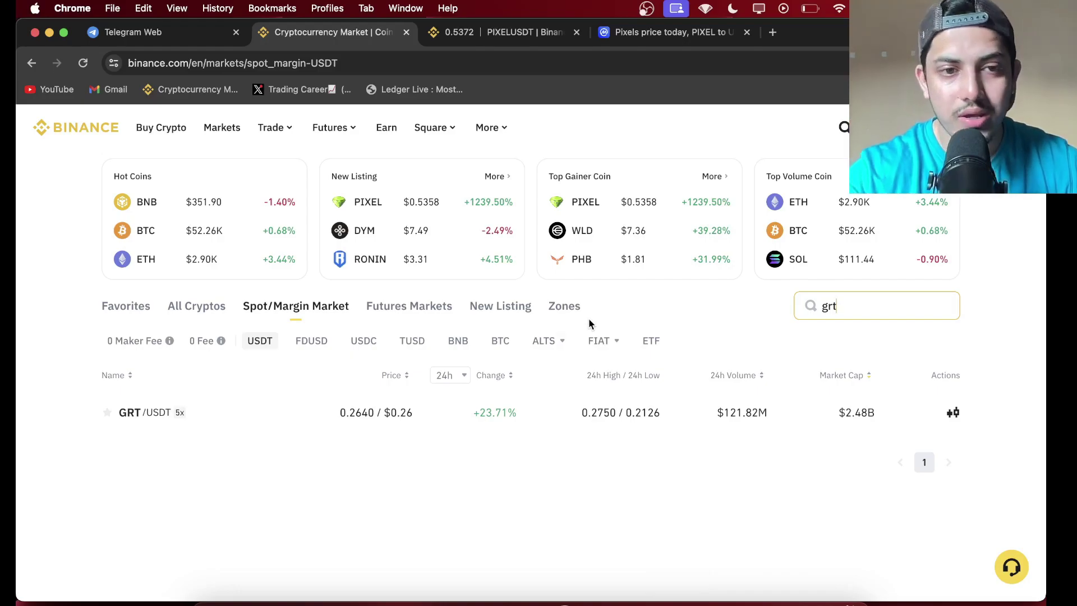
Step: Open the GRT/USDT trade page in its own tab, then return to the PIXEL/USDT tab
click(374, 423)
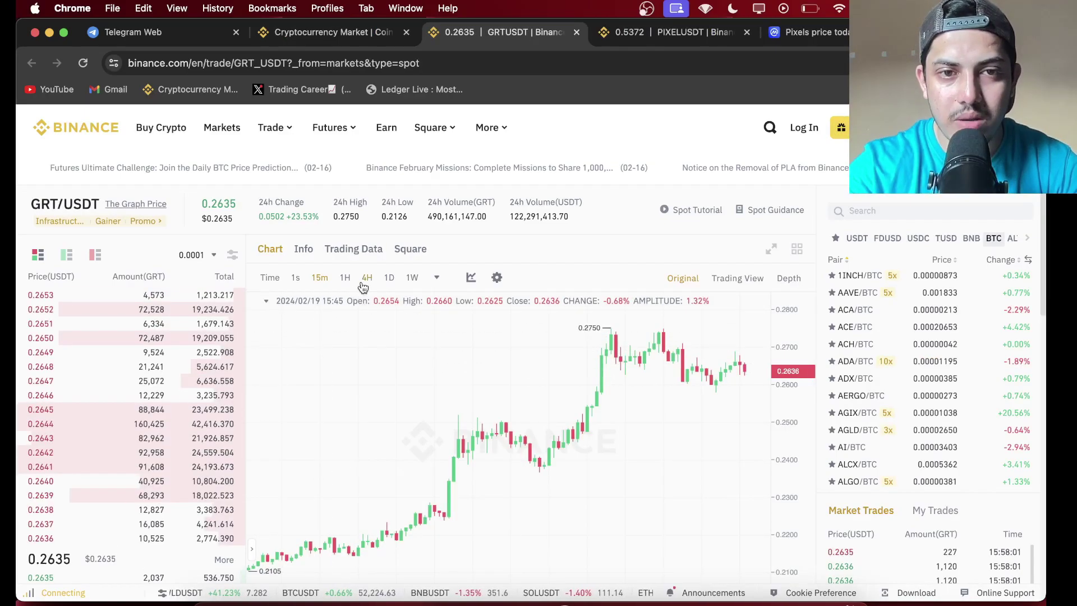
scroll(648, 383, down, 5)
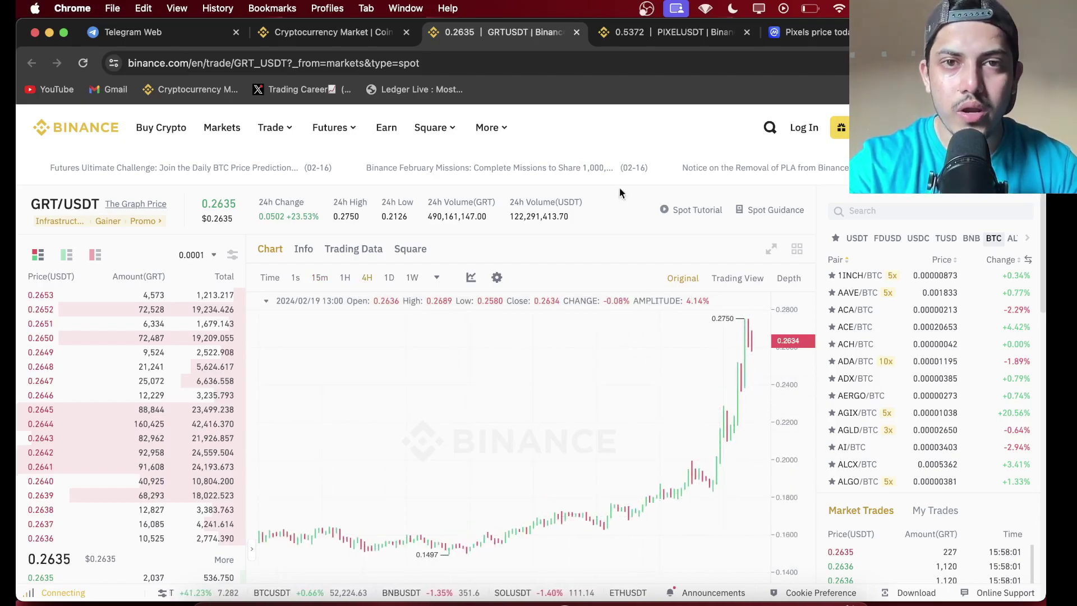
click(360, 41)
click(666, 34)
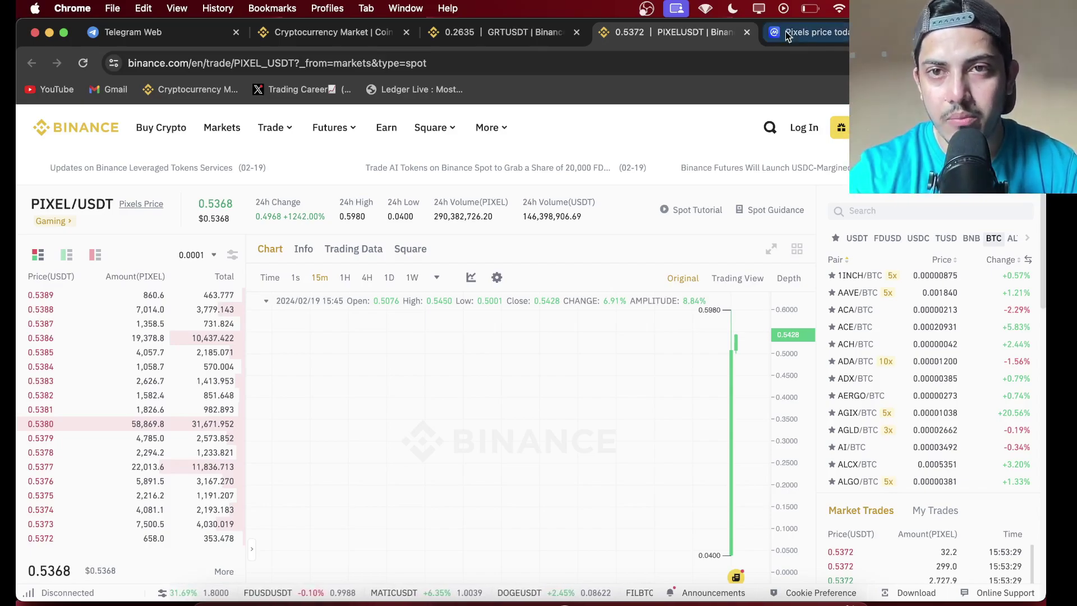
Step: View the CoinMarketCap Pixels page, which shows a $0 price and no chart yet
click(804, 36)
mouse_move(220, 392)
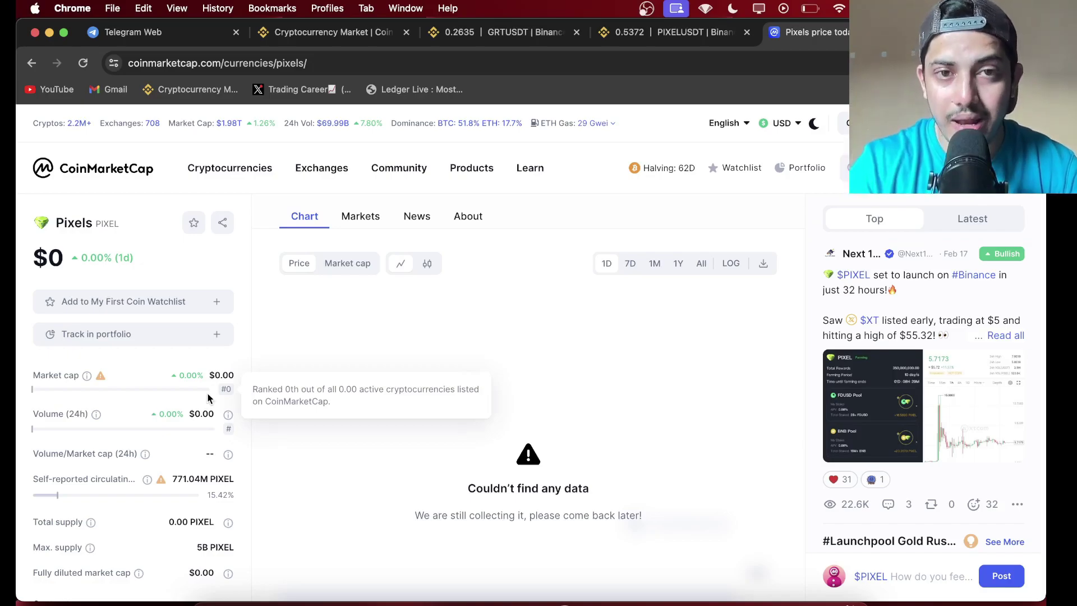
Step: Open the Trading career premium VIP channel in Telegram Web
click(146, 33)
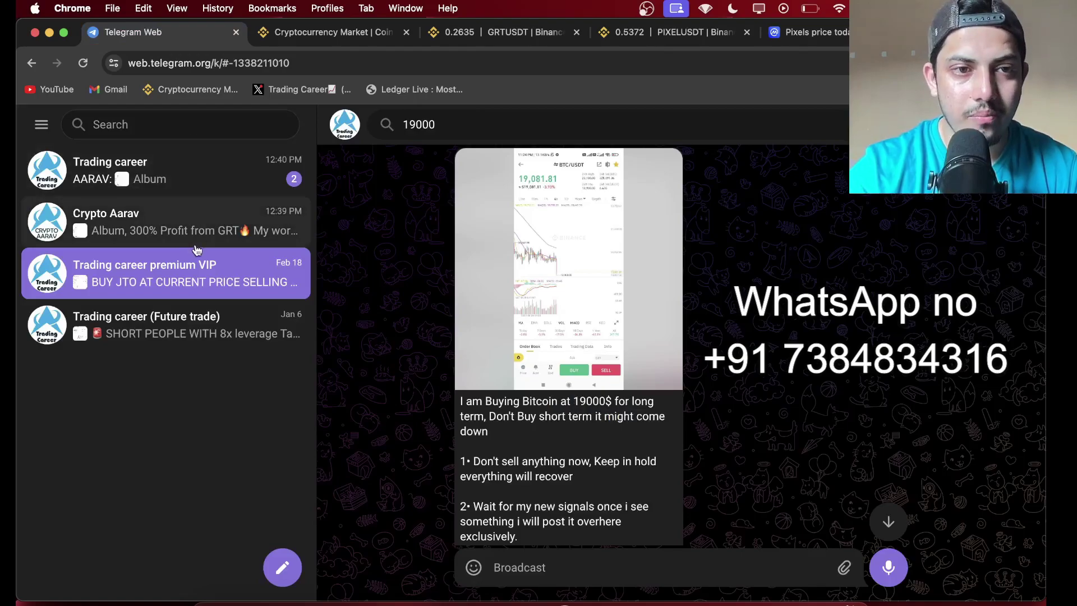
click(207, 232)
click(221, 271)
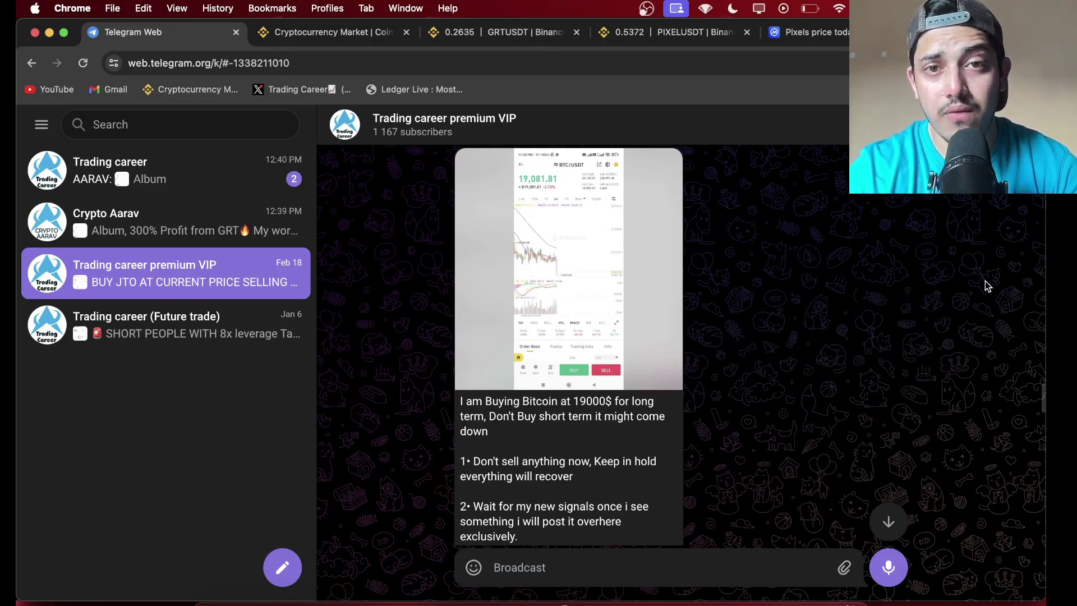
Step: Search the channel for 'rndr' and view the June 21 and September 19 RNDR signals
key(super+f)
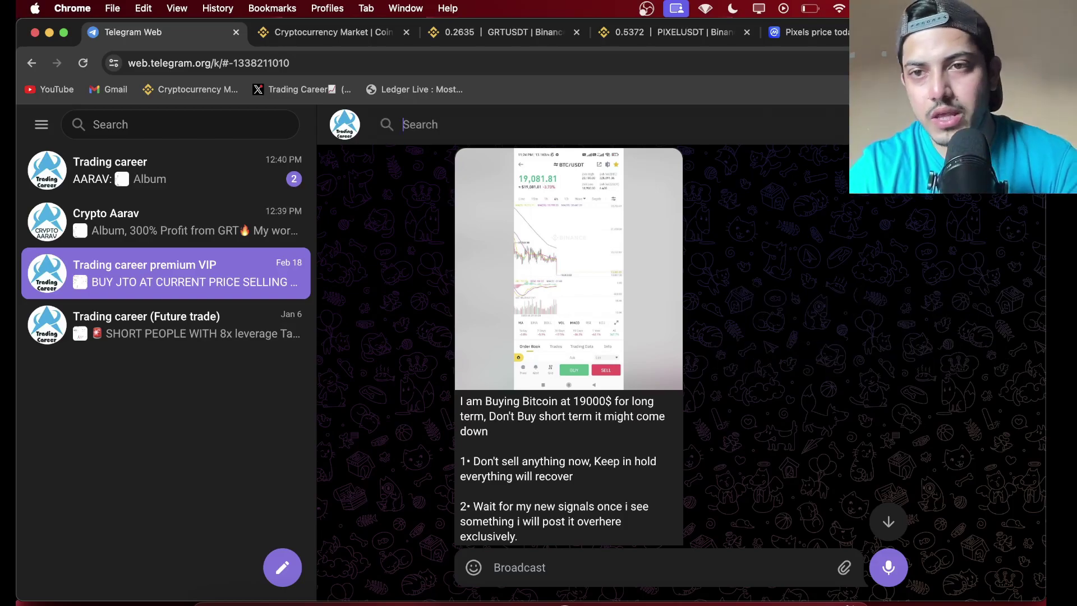
text(rn)
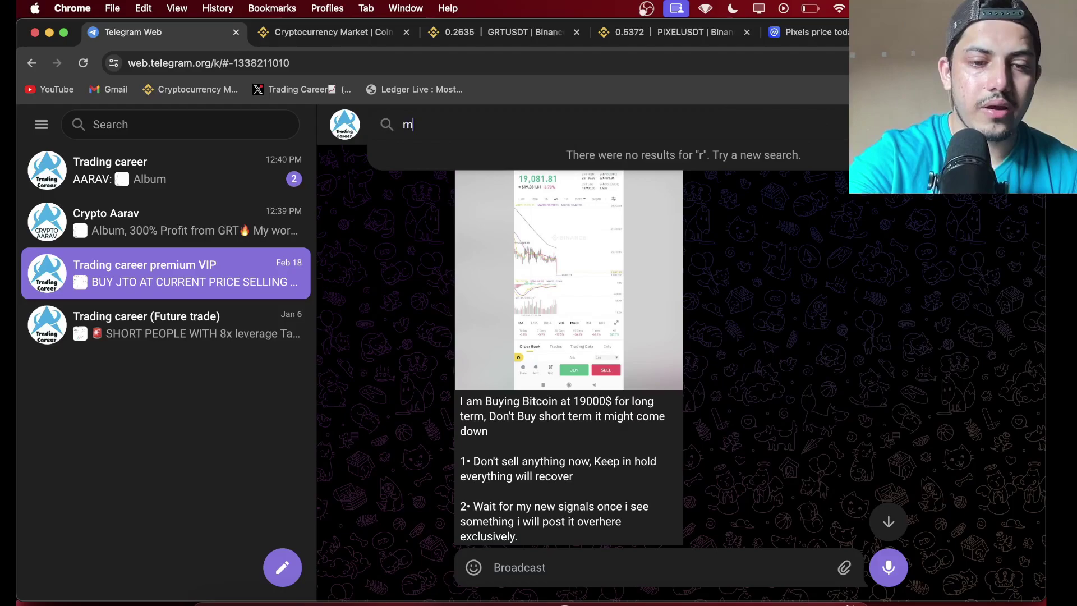
text(dr)
click(534, 217)
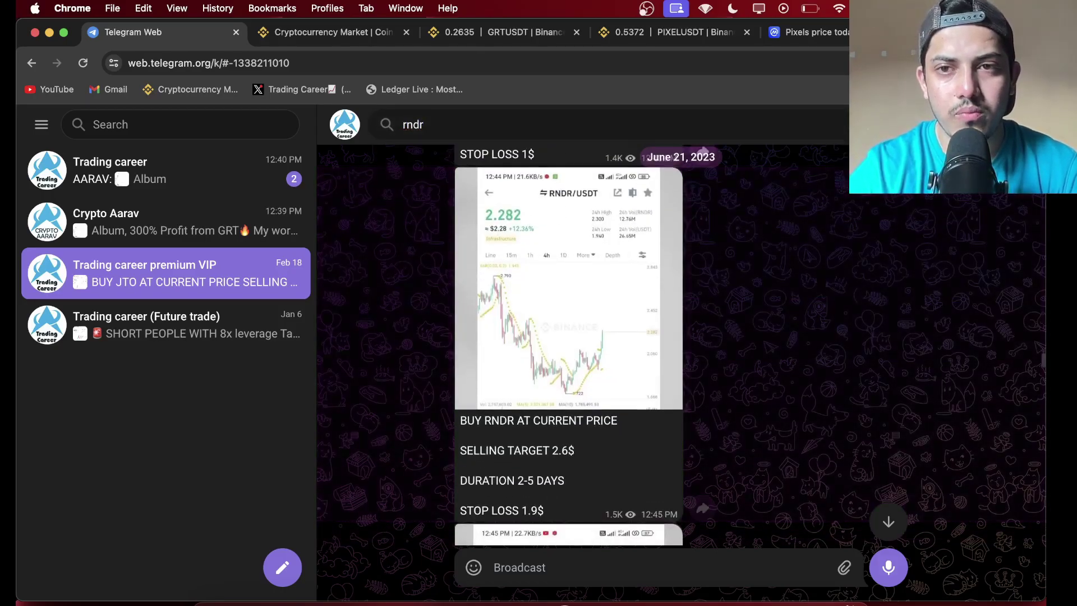
key(Return)
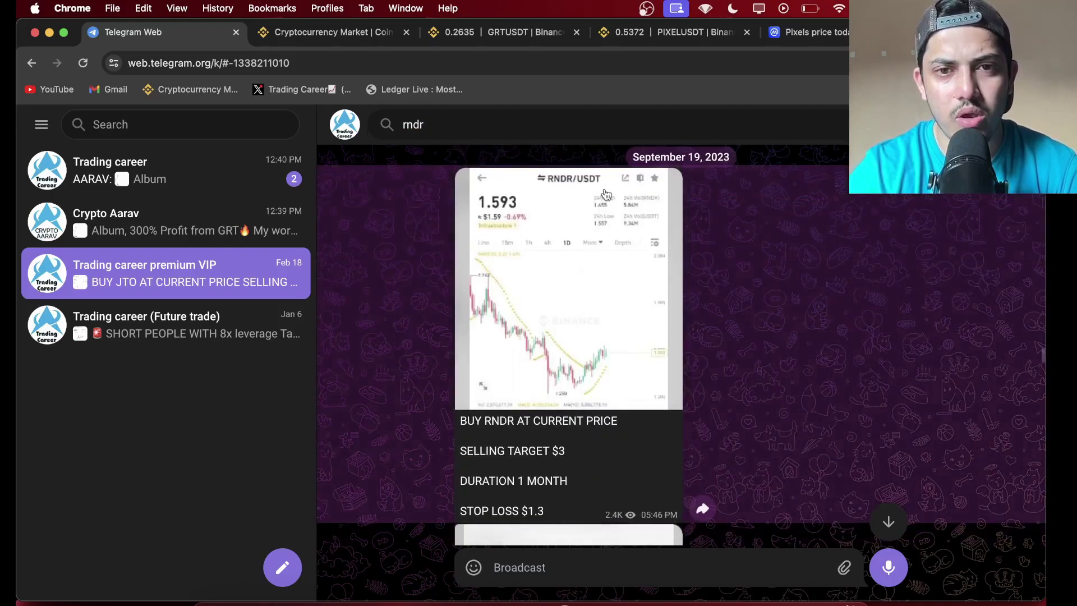
Step: Search Binance spot markets for RNDR ($6.32), then switch the search to TIA ($18.69)
click(328, 32)
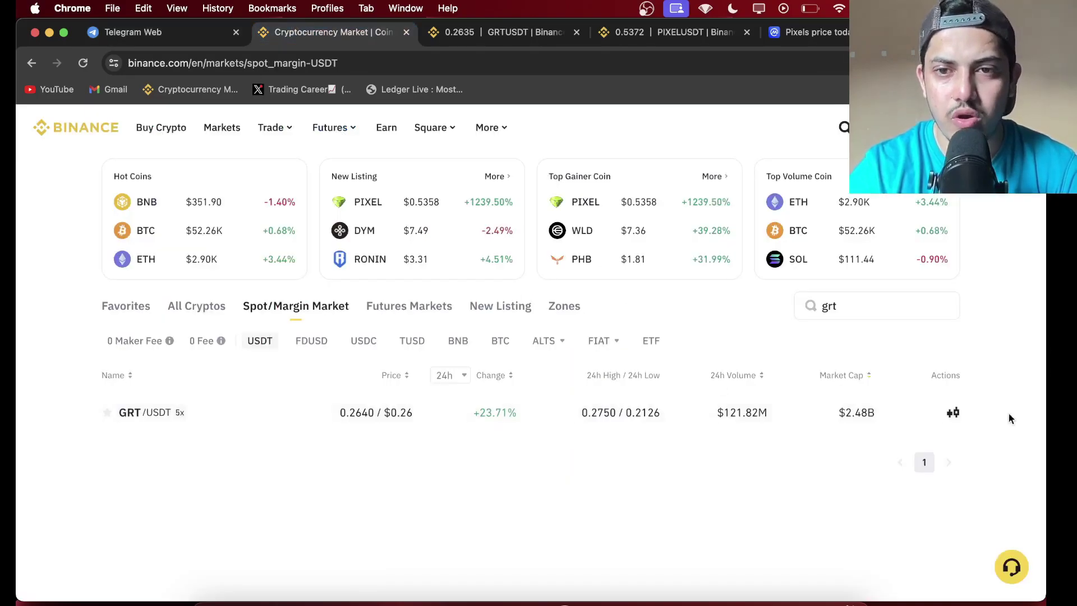
click(846, 301)
key(BackSpace)
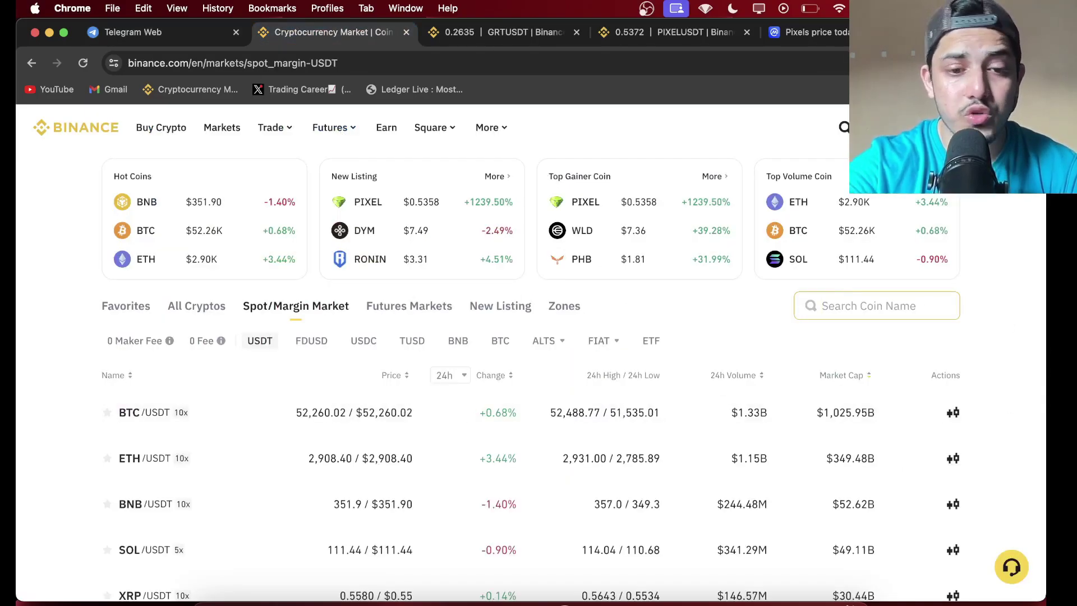
text(rndr)
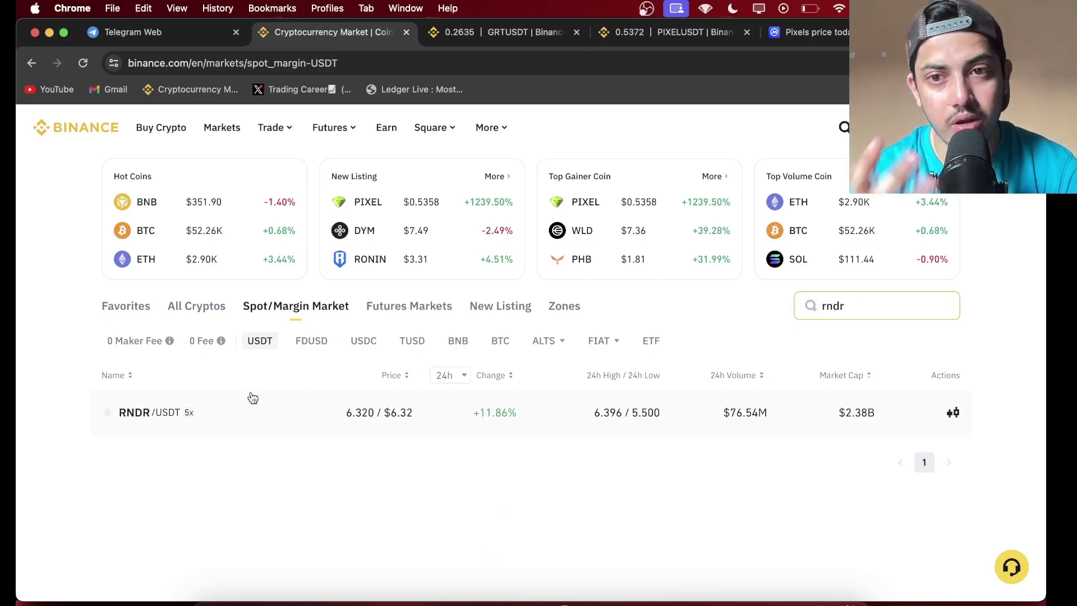
key(BackSpace)
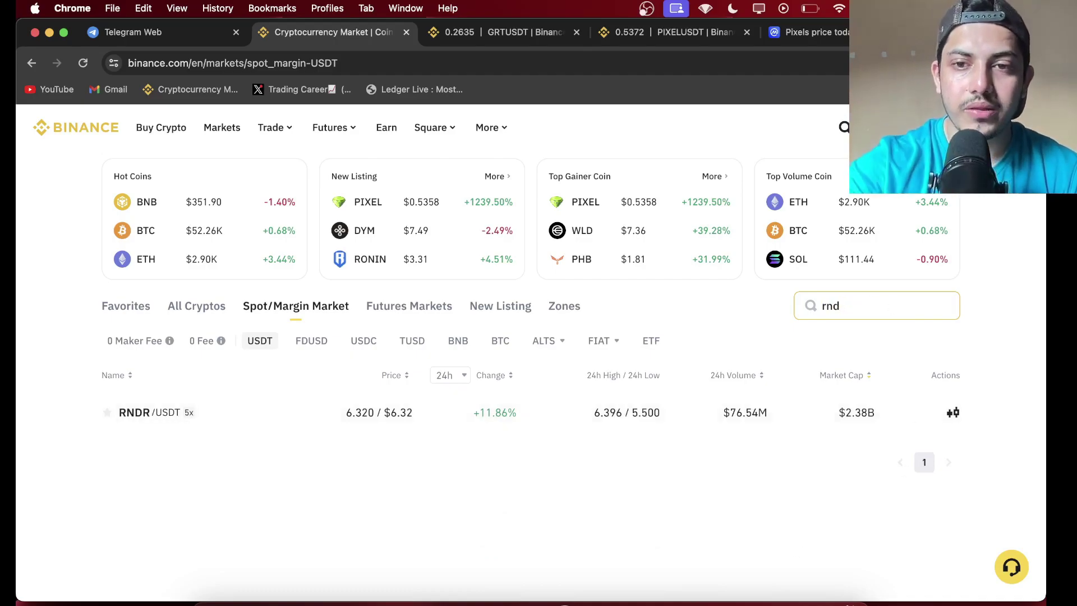
key(BackSpace)
key(BackSpace)
key(BackSpace)
text(tu)
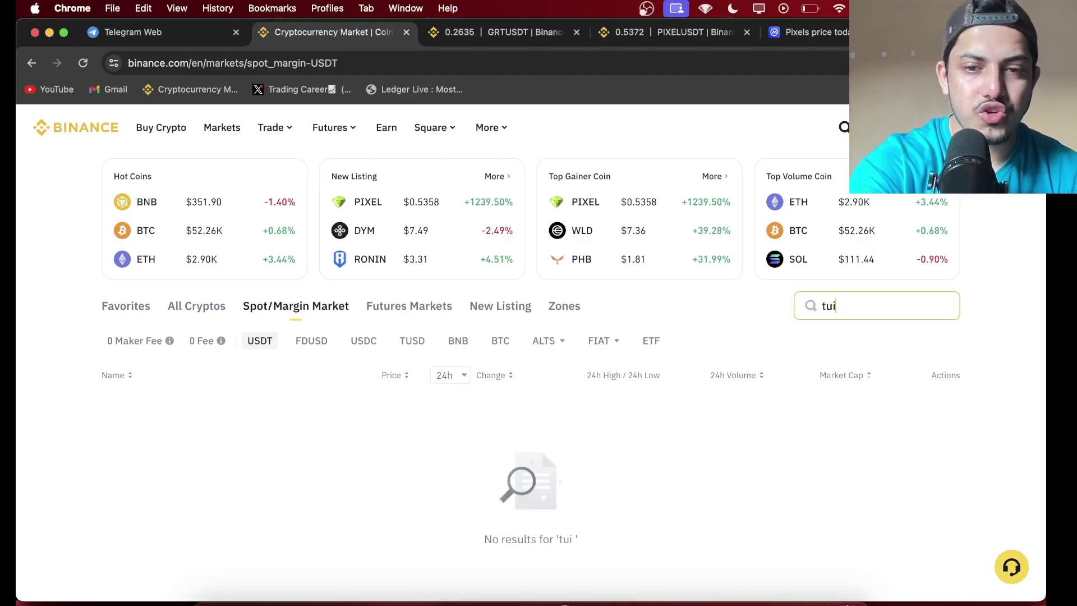
text(ii)
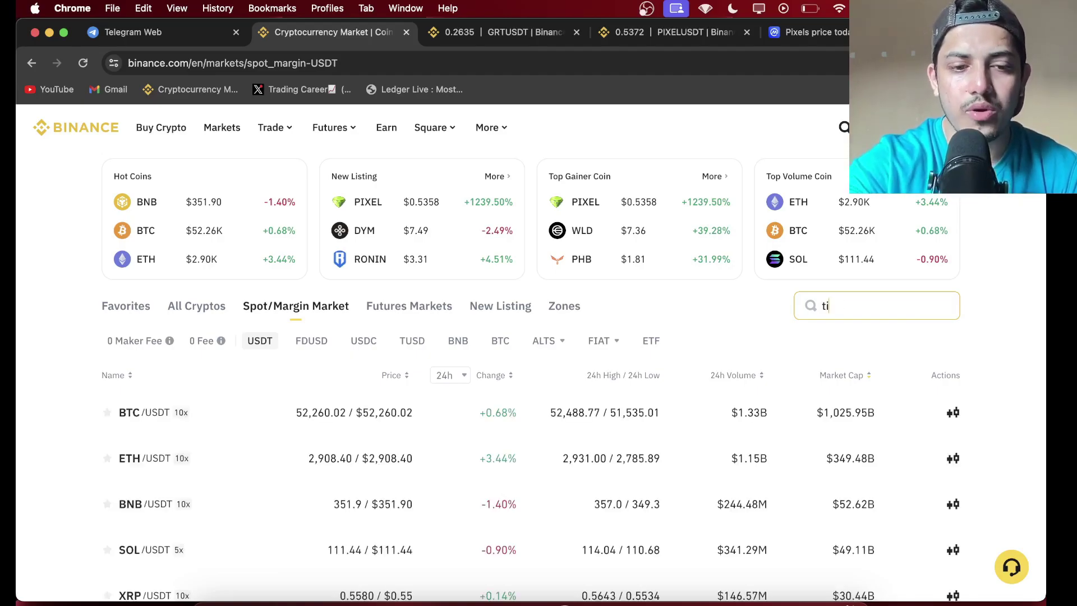
text(a)
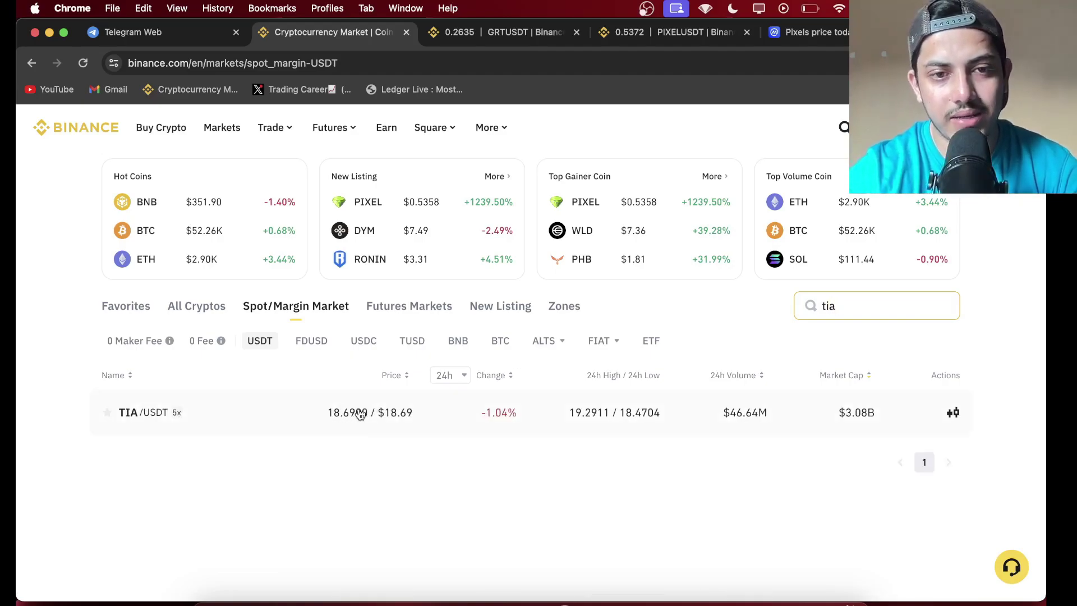
Step: Search the VIP channel for 'tia' and enlarge the November 9 TIA/USDT chart image
click(194, 34)
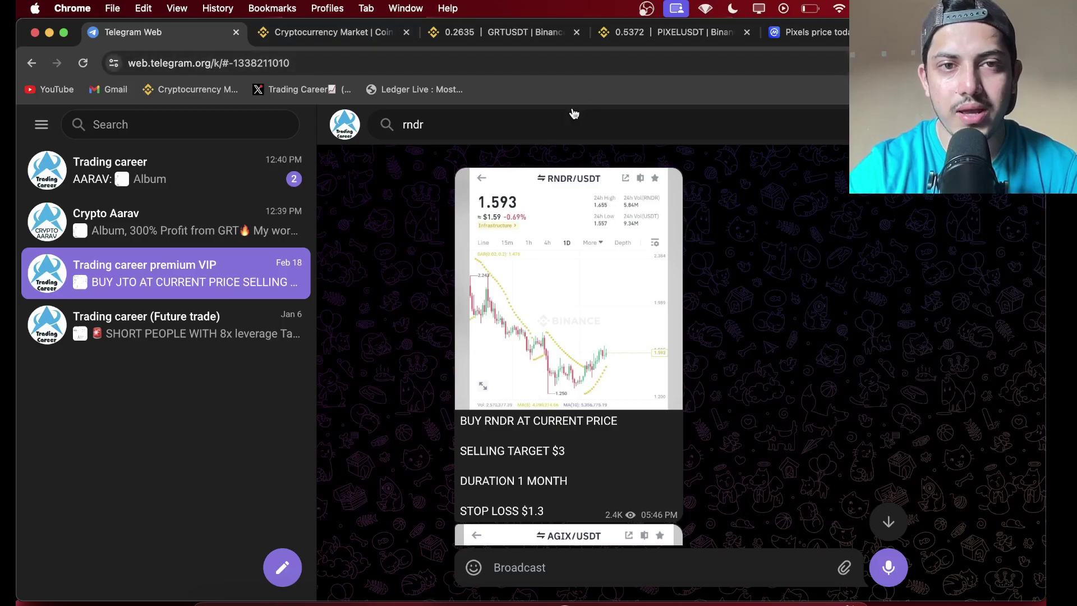
click(548, 127)
key(BackSpace)
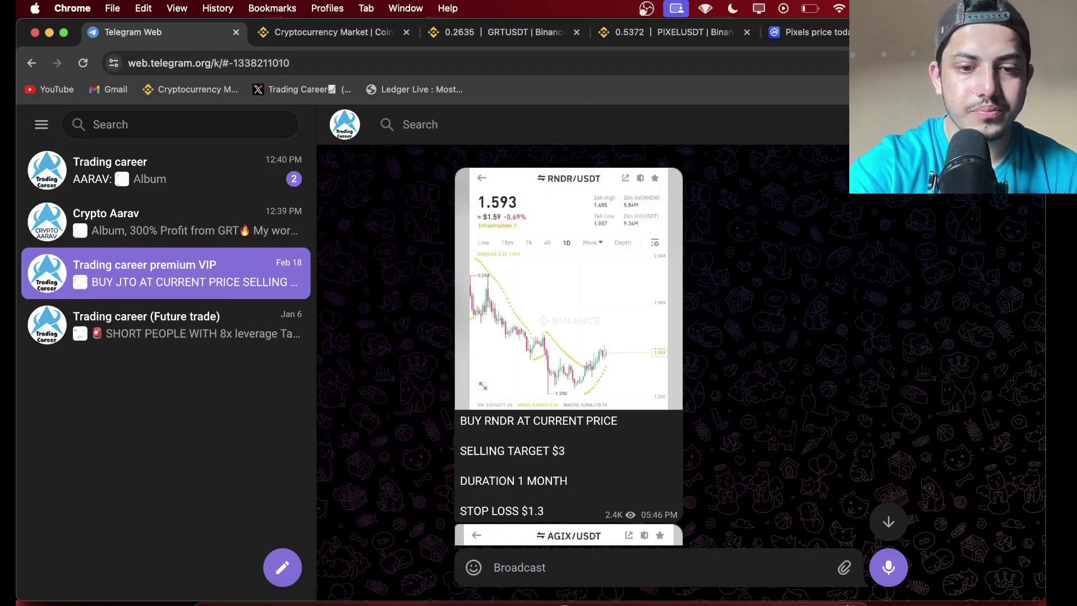
text(tia)
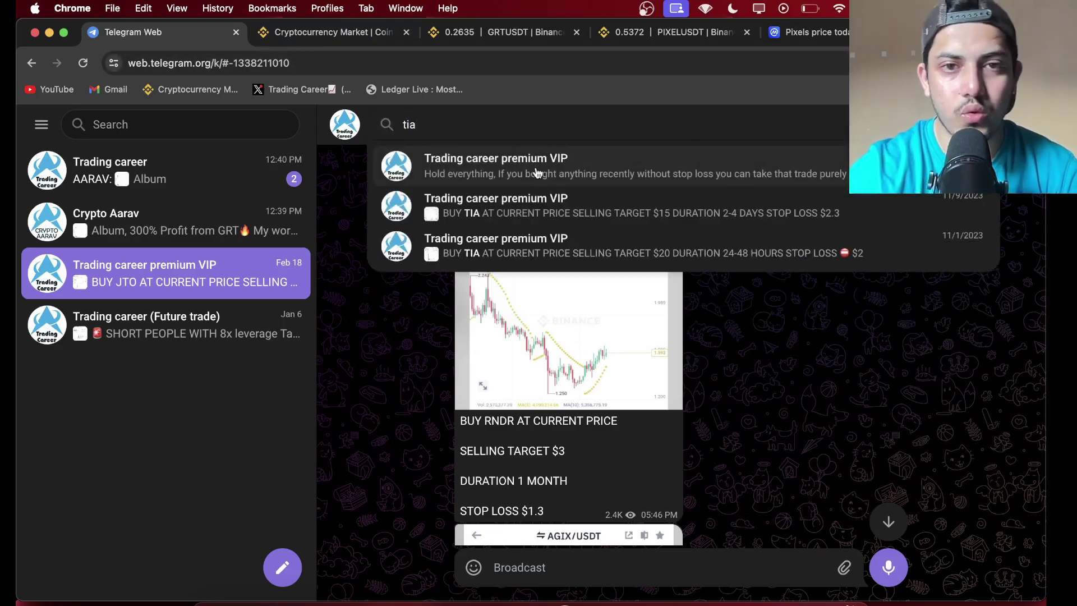
click(600, 252)
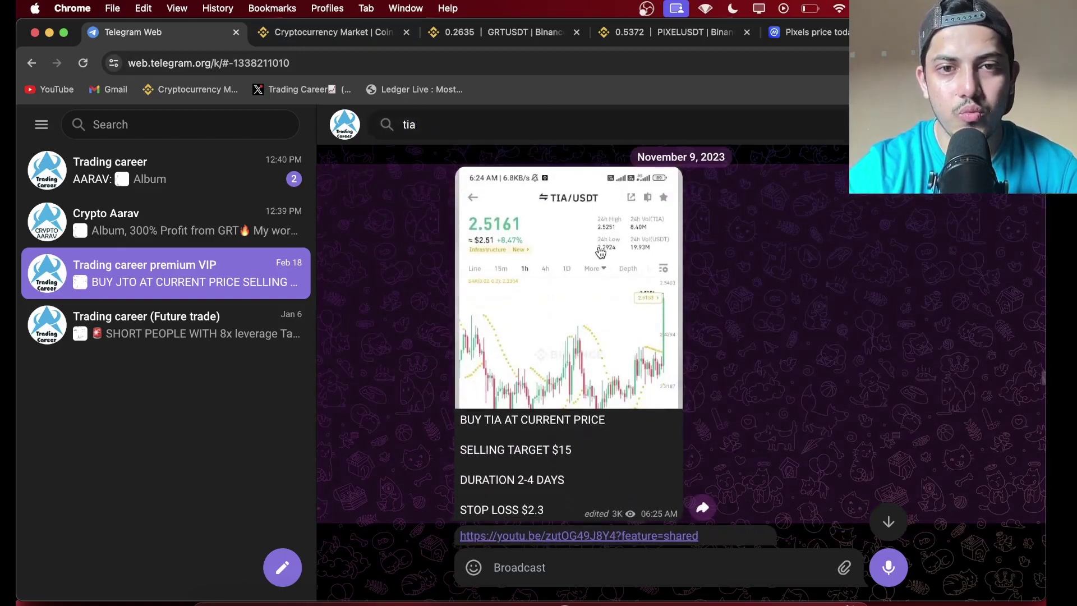
click(600, 338)
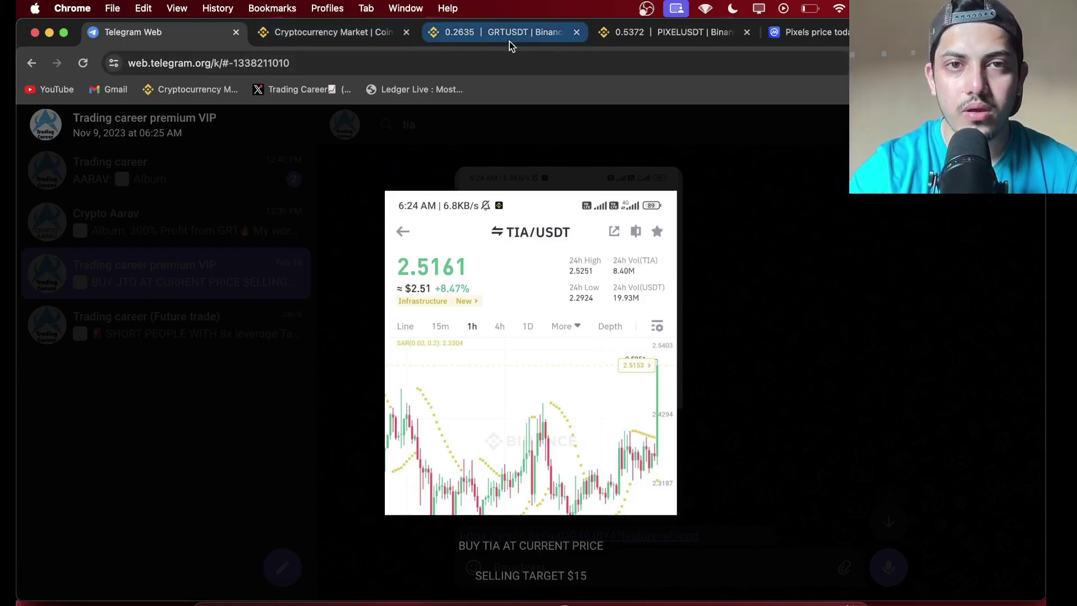
Step: Reload the PIXEL/USDT page, check the Pixels token details and 4H chart, then go to CoinMarketCap
click(622, 34)
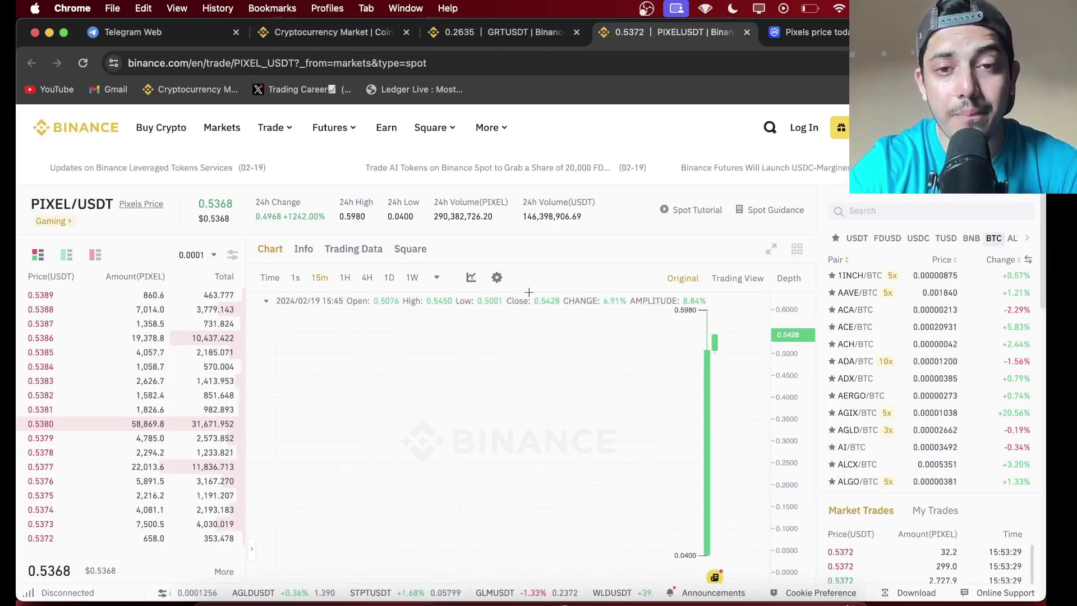
right_click(593, 241)
click(620, 286)
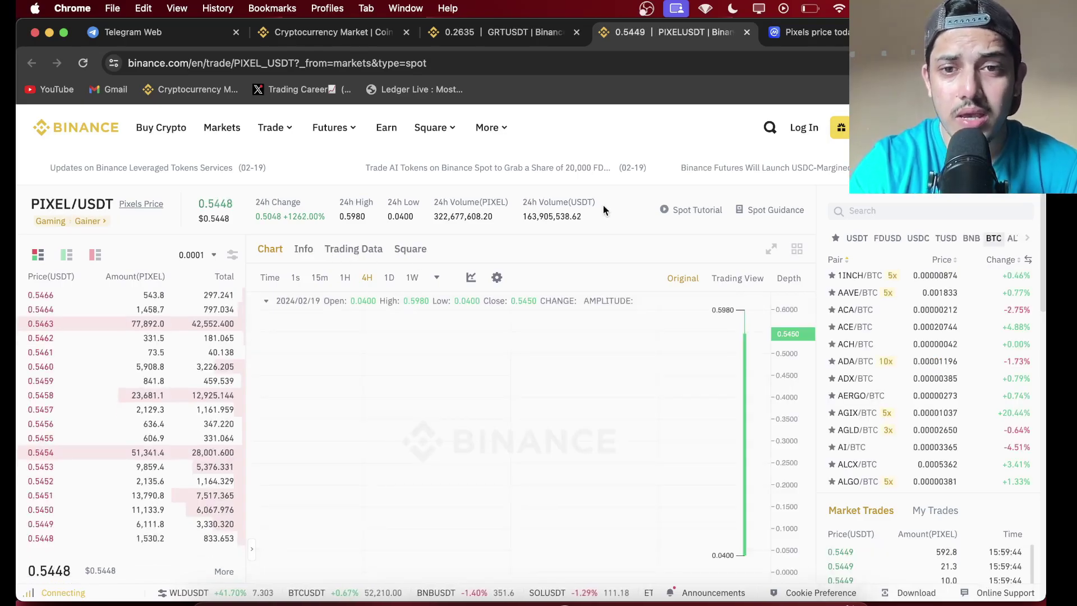
click(304, 251)
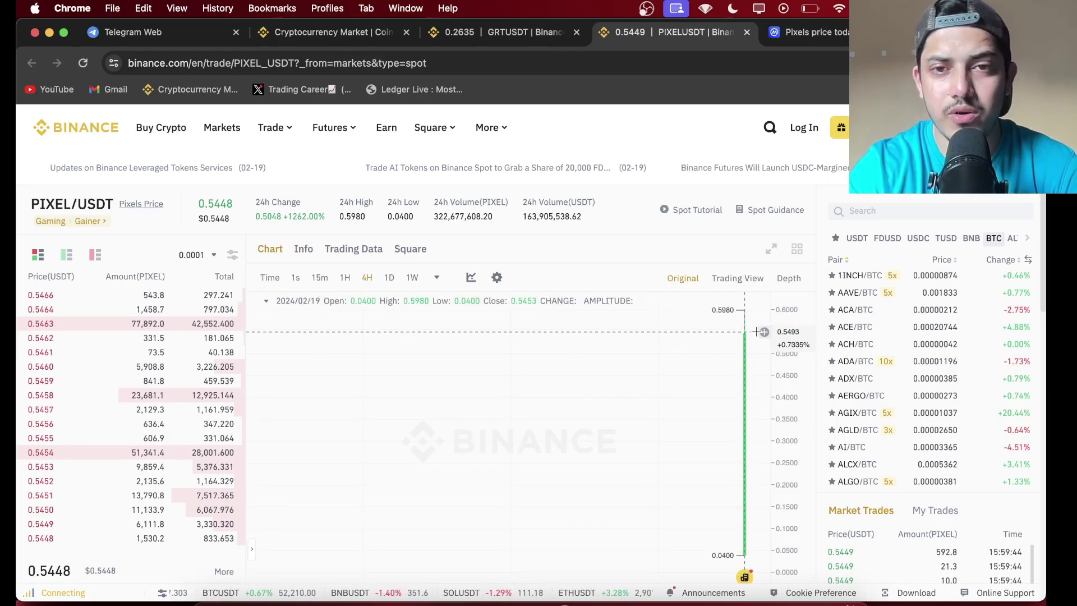
click(812, 32)
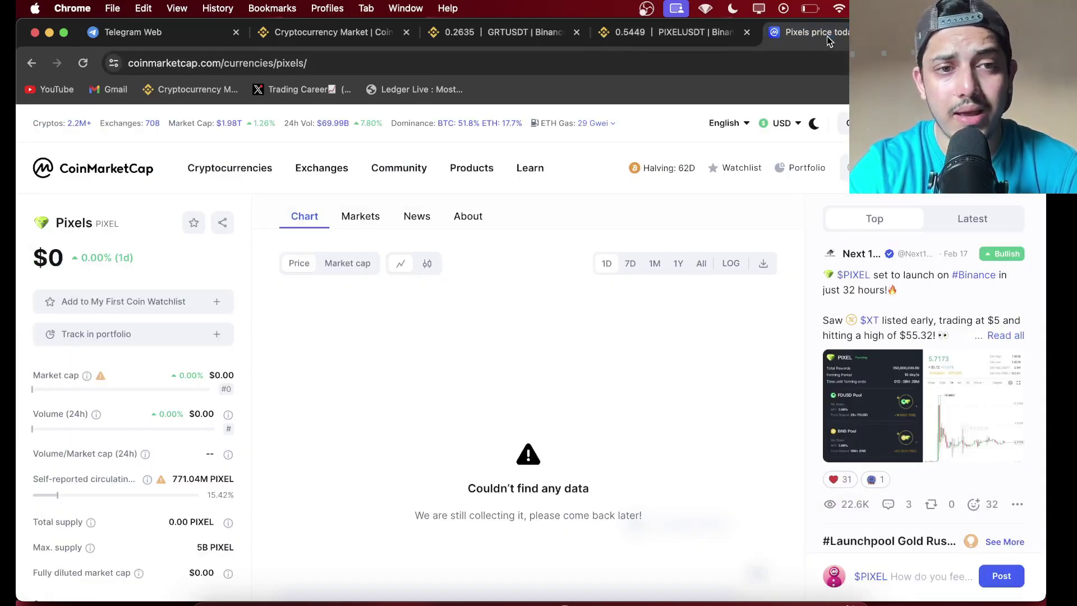
Step: Reload the CoinMarketCap Pixels page so its $0.5462 price and chart load
right_click(175, 270)
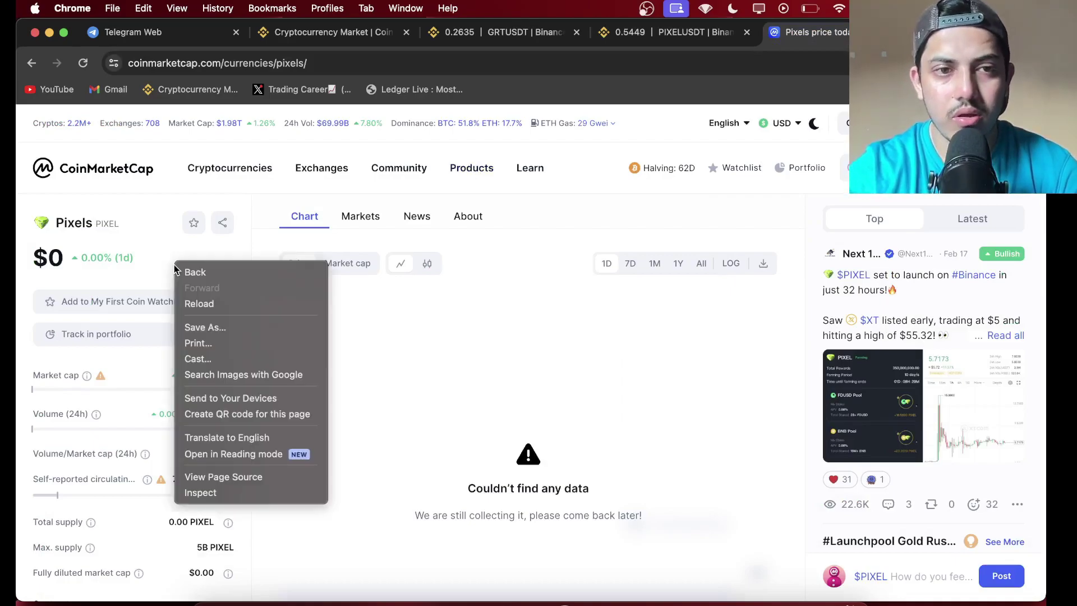
click(203, 303)
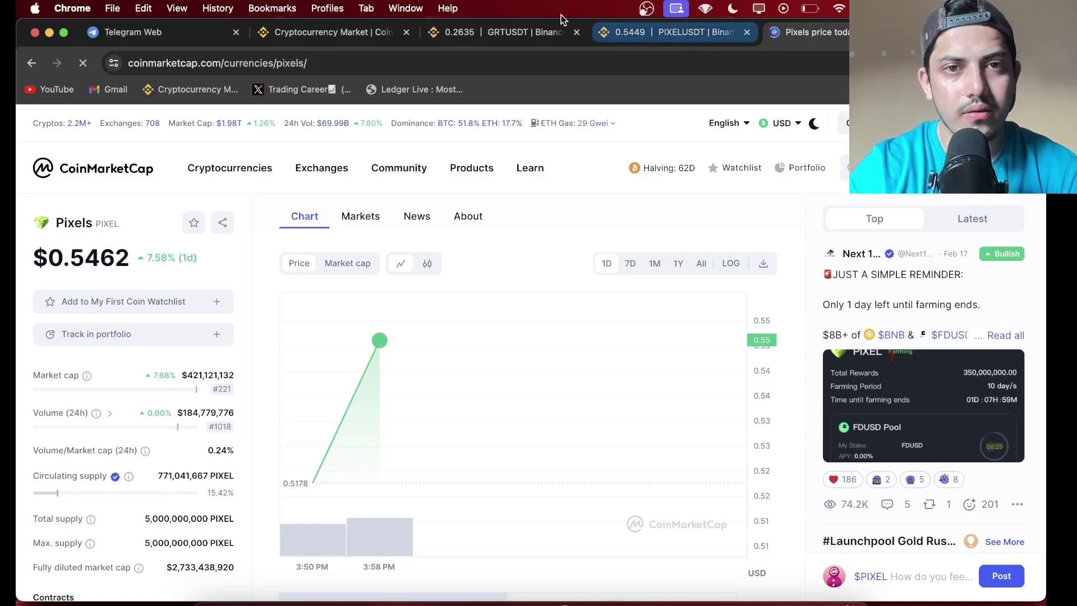
Step: Switch PIXEL/USDT to 15-minute candles, check CoinMarketCap, then return to the TIA-filtered market list
click(696, 35)
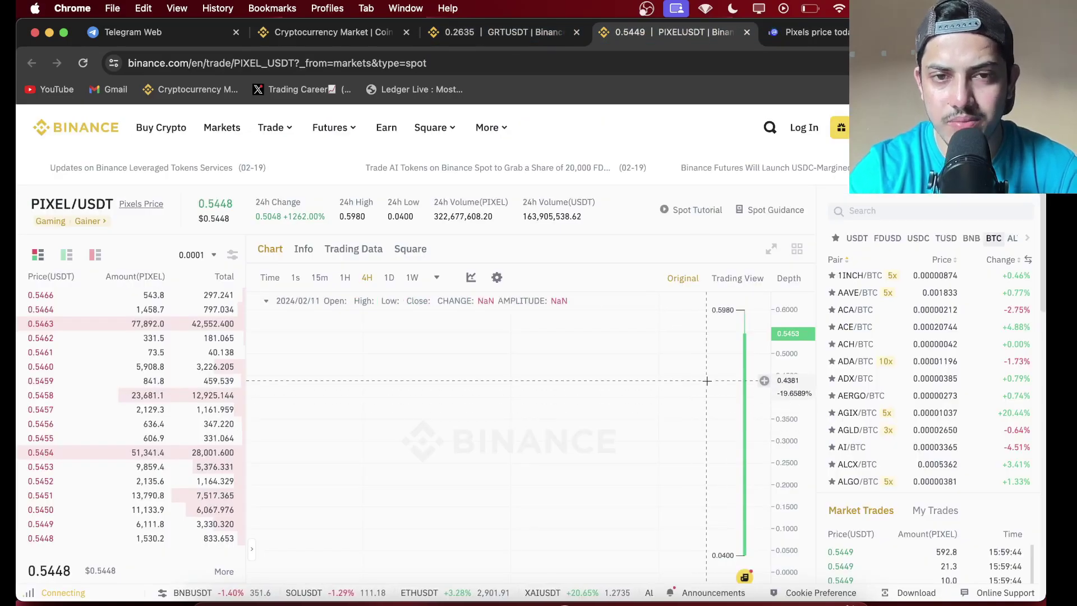
click(320, 278)
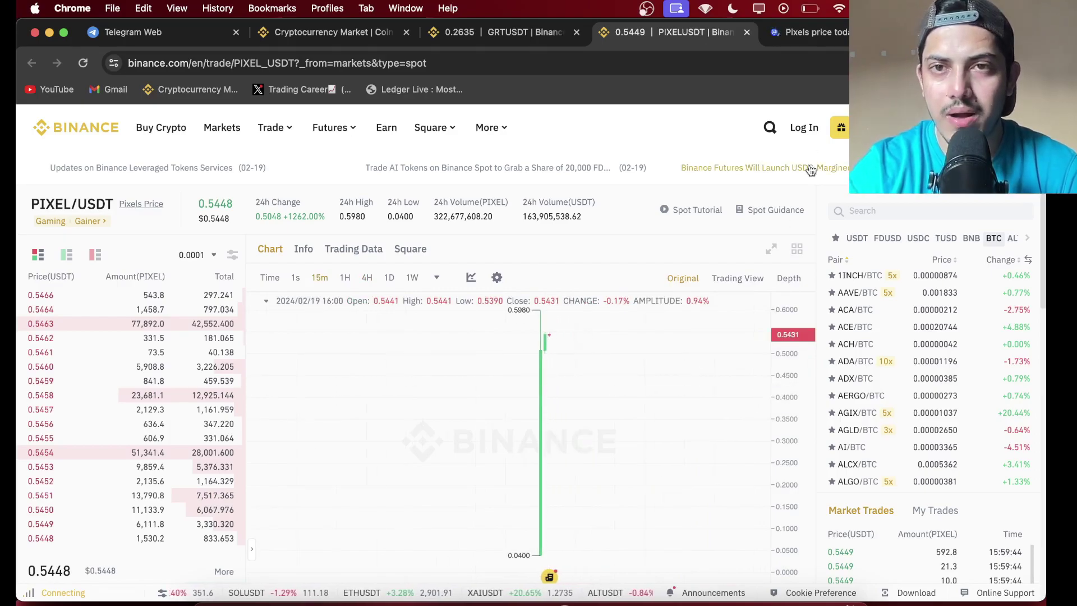
click(812, 33)
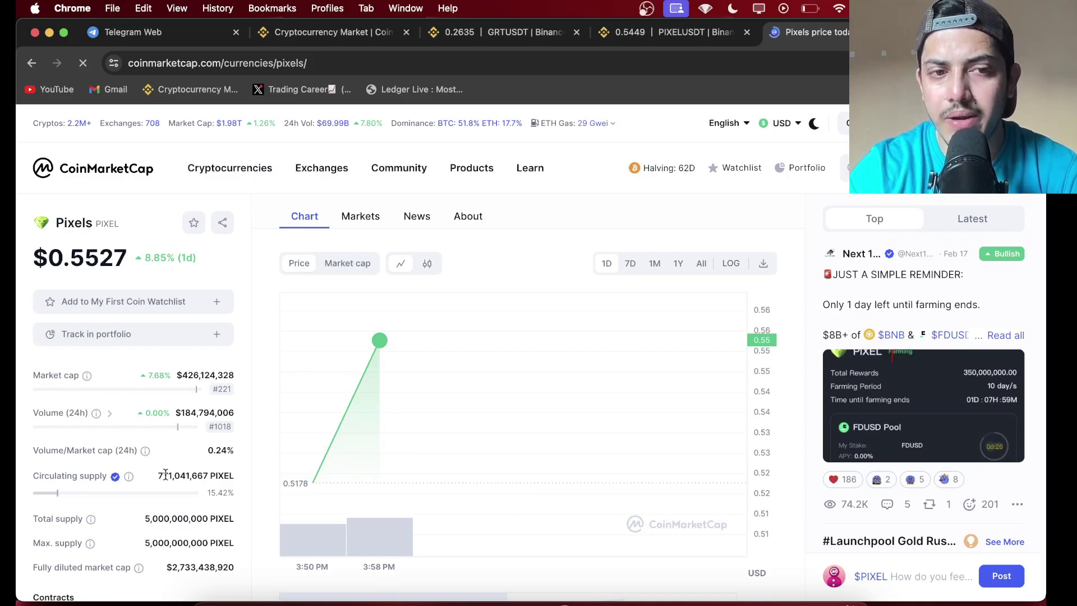
click(325, 38)
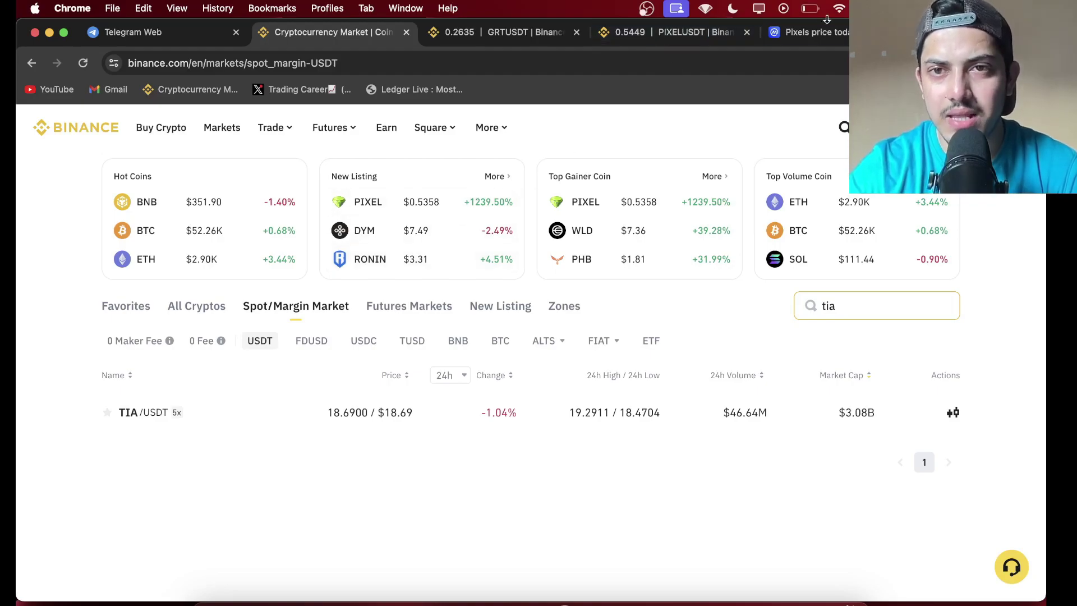
Step: Compare the CoinMarketCap Pixels price ($0.5531) with the PIXEL/USDT chart
click(813, 32)
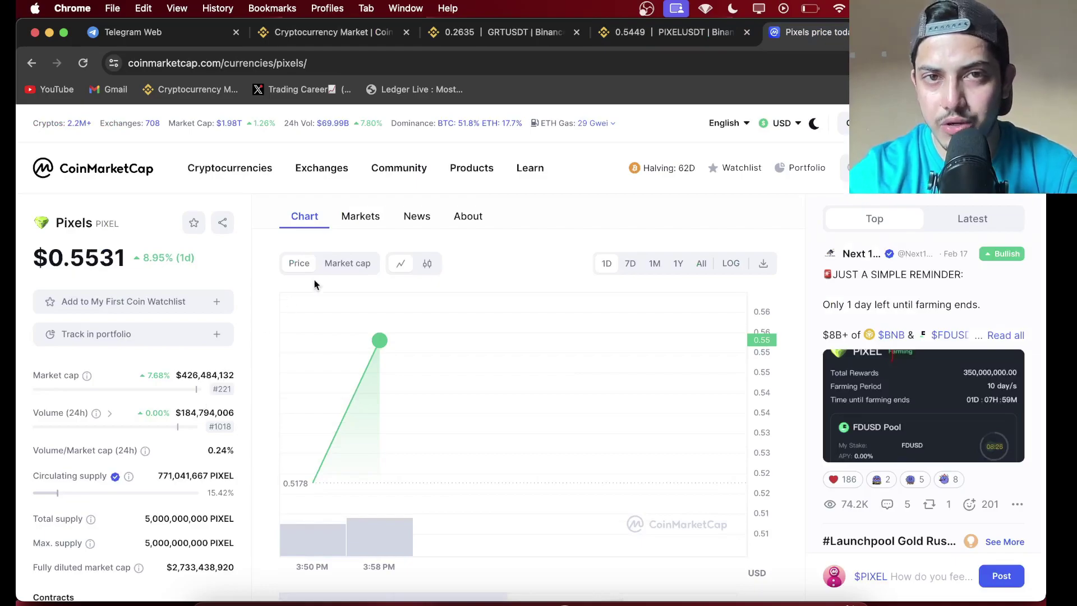
click(655, 37)
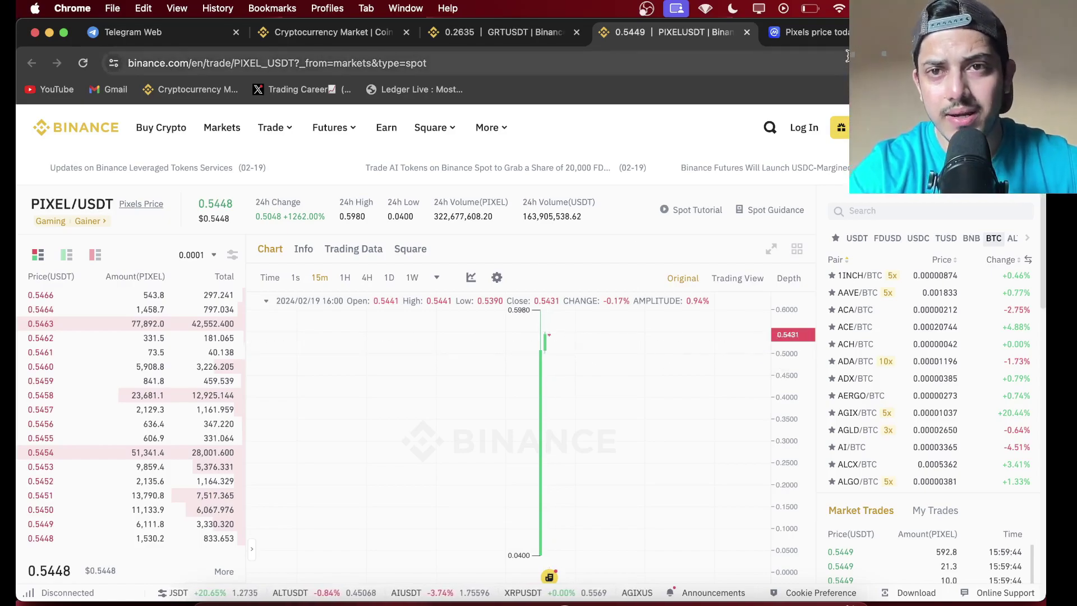
key(ctrl+Tab)
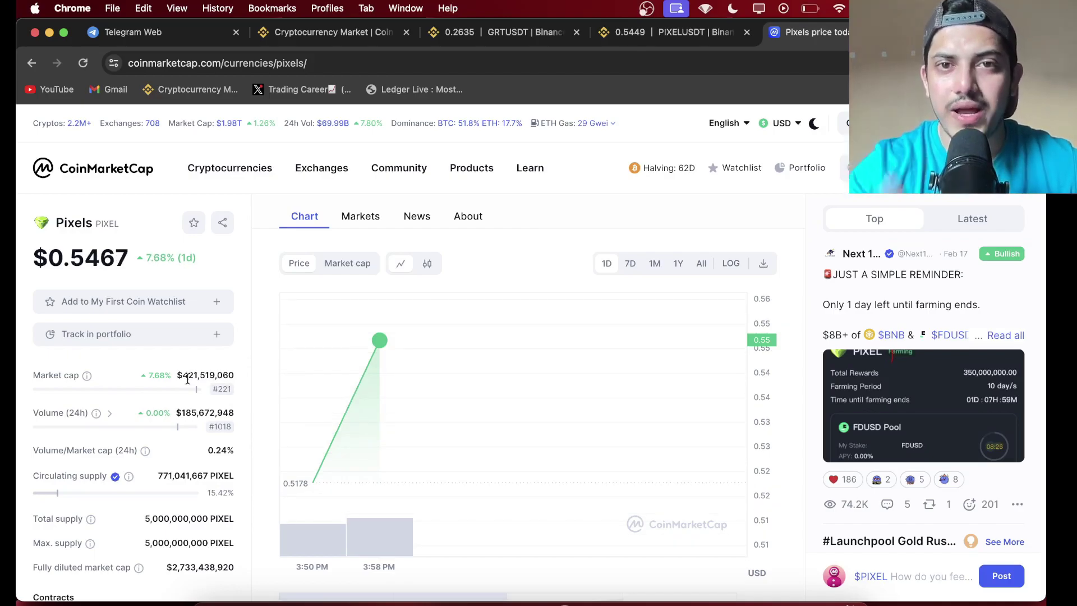
Step: Set the Pixels chart to the All range, then return to the PIXEL/USDT chart
click(700, 263)
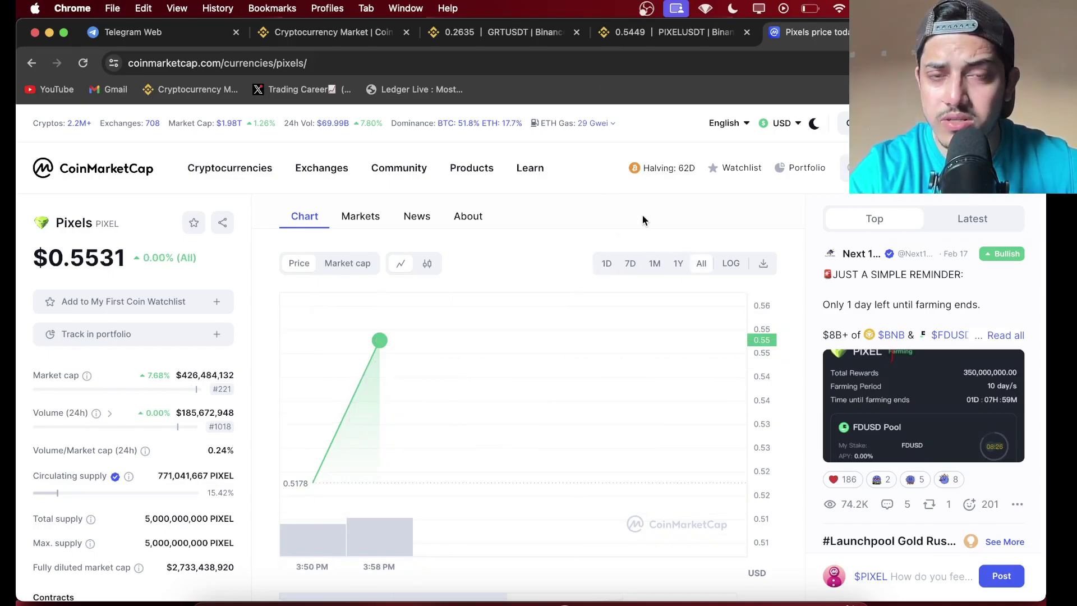
click(659, 30)
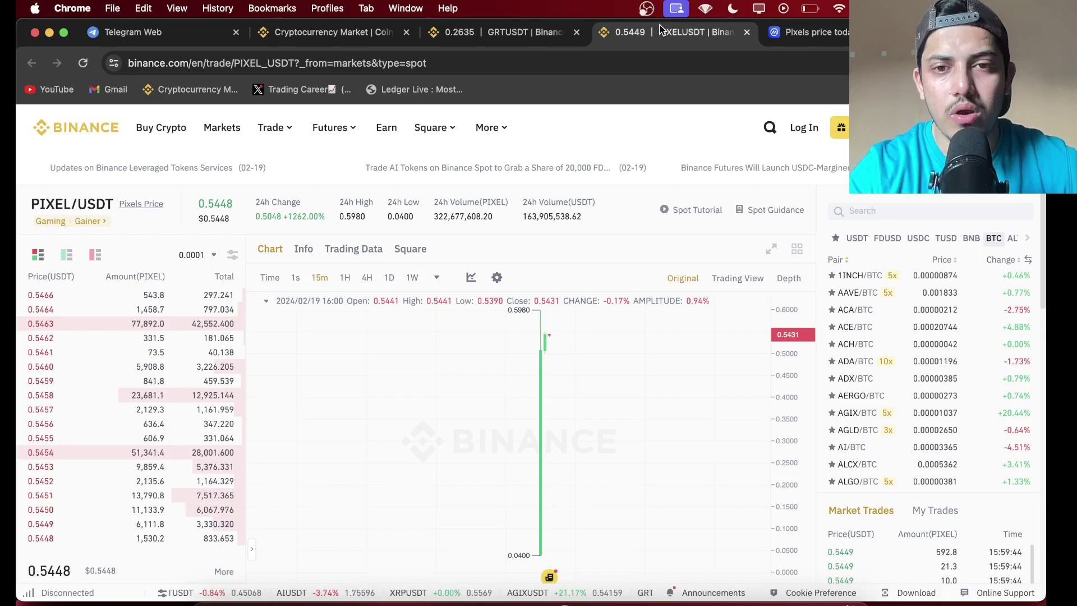